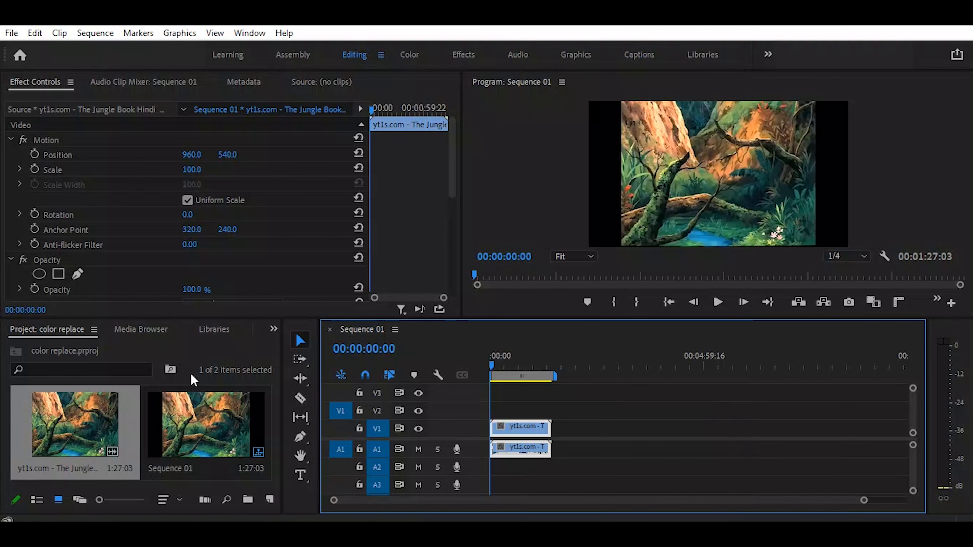
Step: Apply the Color Replace effect to the video clip on V1, preview a frame around 44 seconds, and return the playhead to the start
{"action": "left_click", "coordinate": [273, 330]}
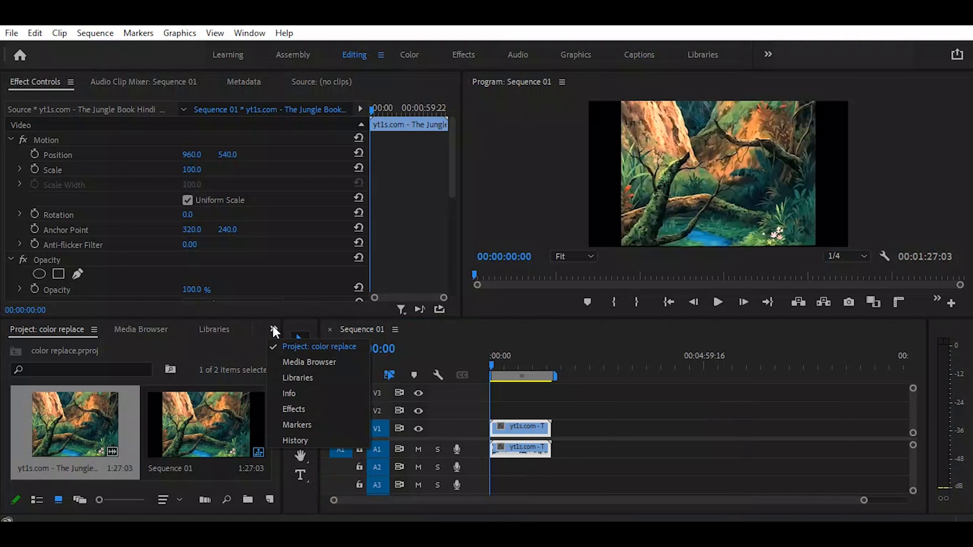
{"action": "left_click", "coordinate": [293, 409]}
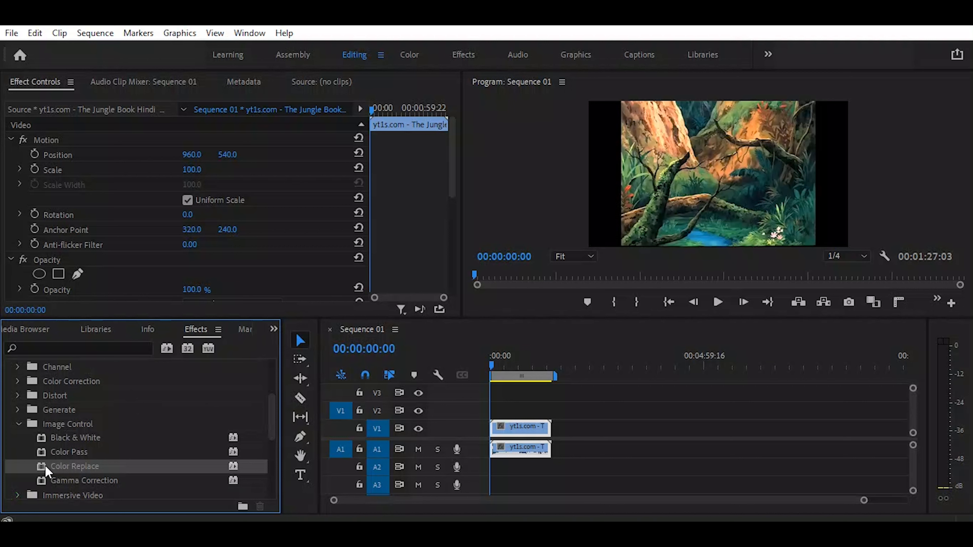
{"action": "left_click_drag", "start_coordinate": [43, 469], "coordinate": [512, 428]}
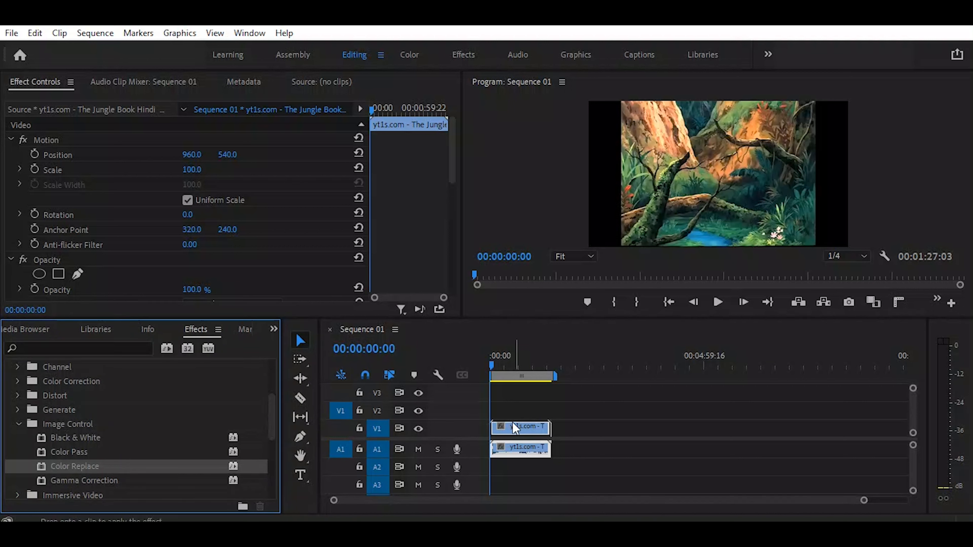
{"action": "left_click", "coordinate": [522, 364]}
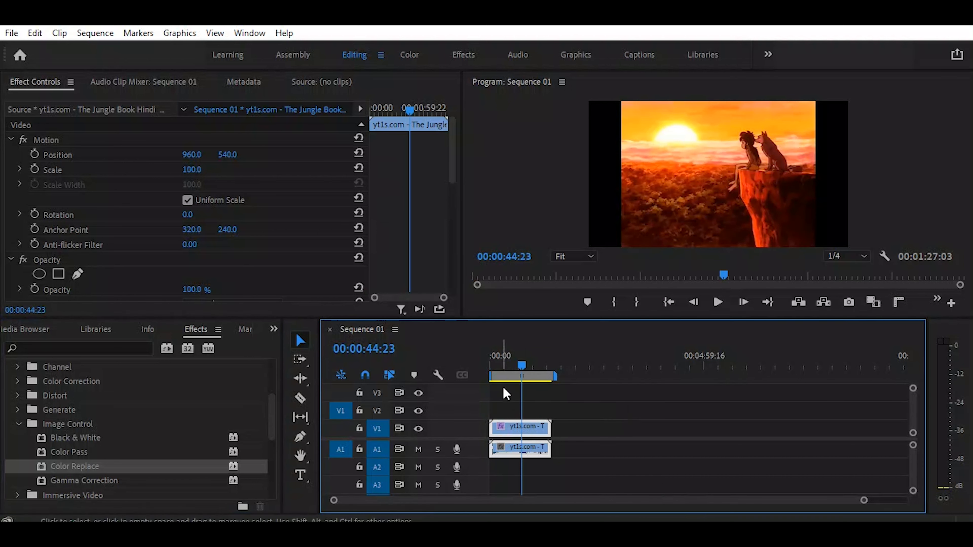
{"action": "left_click", "coordinate": [491, 363]}
{"action": "left_click_drag", "start_coordinate": [491, 365], "coordinate": [485, 365]}
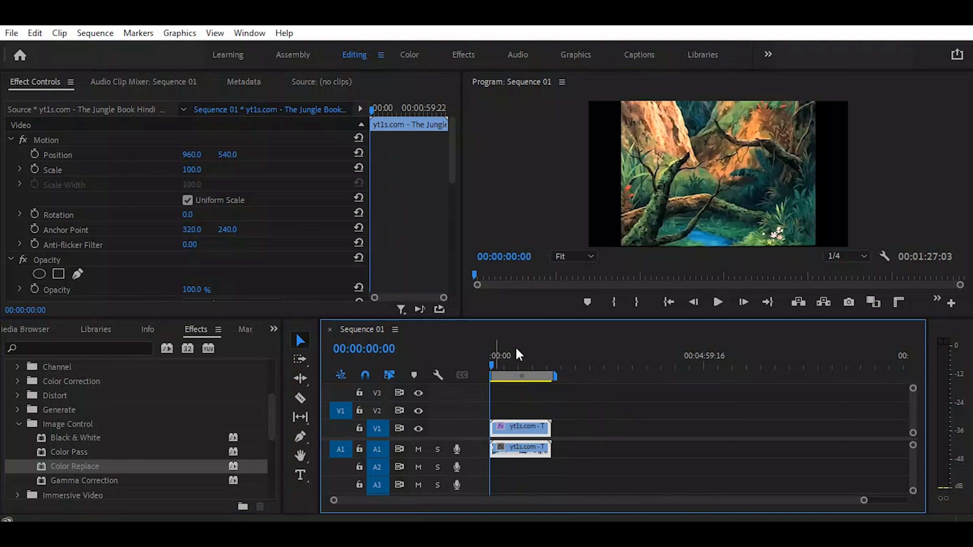
Step: Set the Similarity of the clip's Color Replace effect to 7
{"action": "left_click_drag", "start_coordinate": [452, 153], "coordinate": [456, 218]}
{"action": "scroll", "coordinate": [454, 219], "scroll_direction": "down", "scroll_amount": 2}
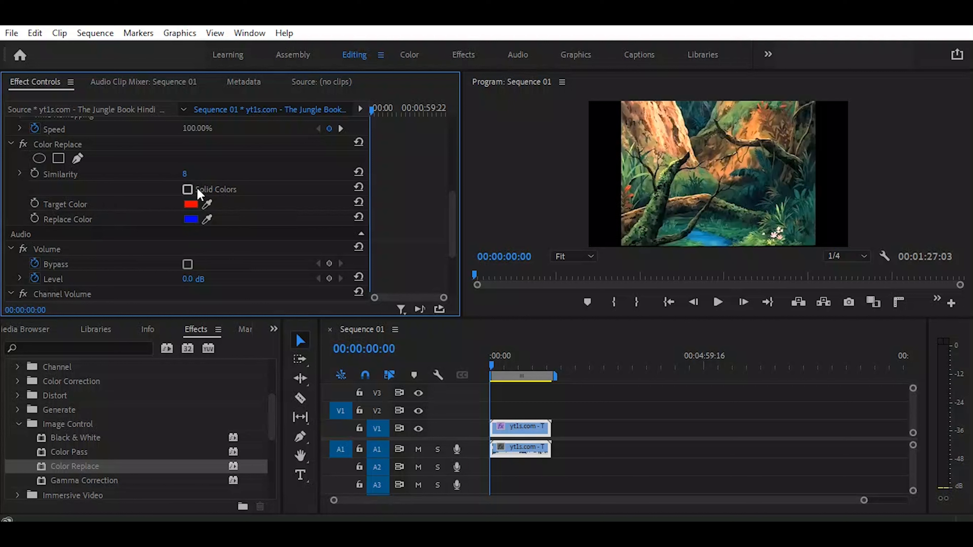
{"action": "left_click_drag", "start_coordinate": [184, 174], "coordinate": [181, 173]}
{"action": "left_click", "coordinate": [193, 206]}
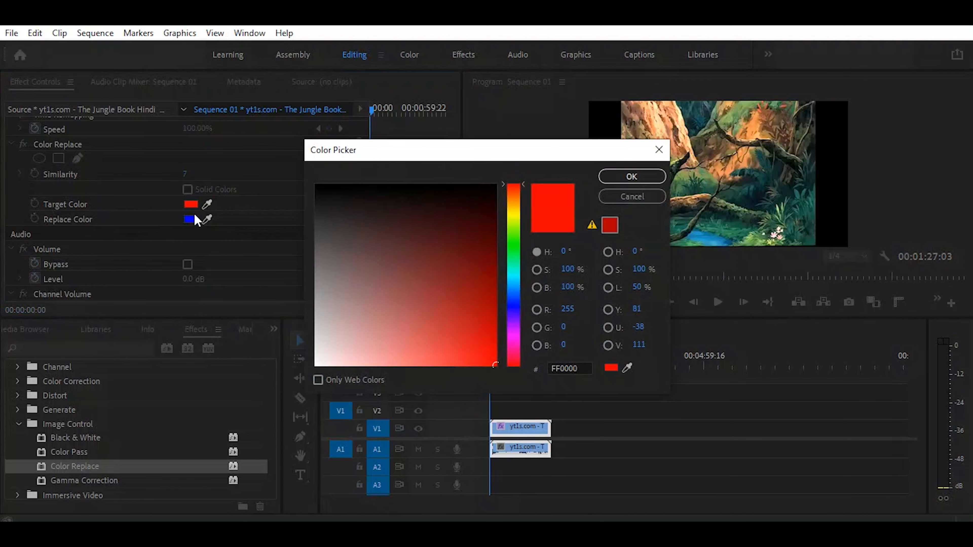
{"action": "left_click_drag", "start_coordinate": [589, 153], "coordinate": [521, 108]}
{"action": "left_click", "coordinate": [545, 150]}
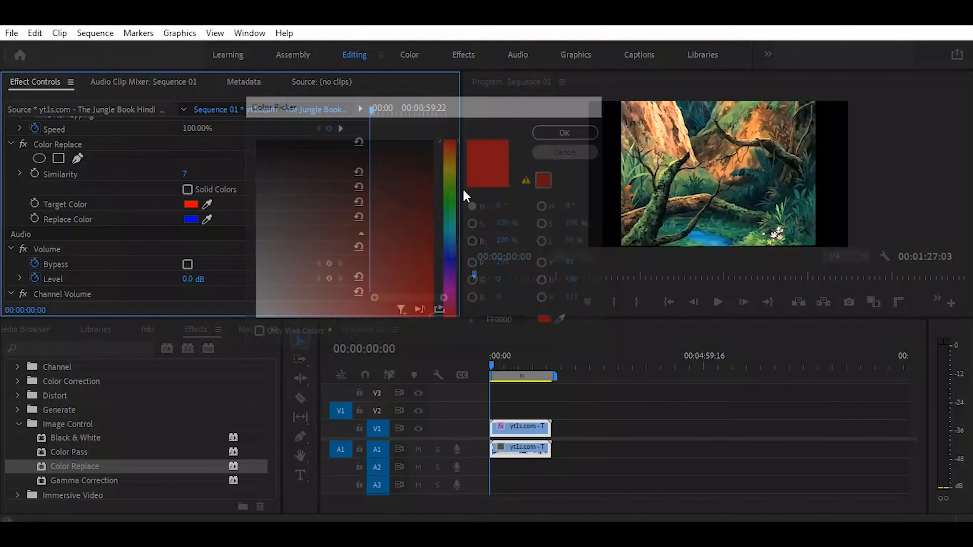
Step: Sample the blue water in the preview as the Target Color and set the Replace Color to purple 933AAD
{"action": "left_click", "coordinate": [208, 205]}
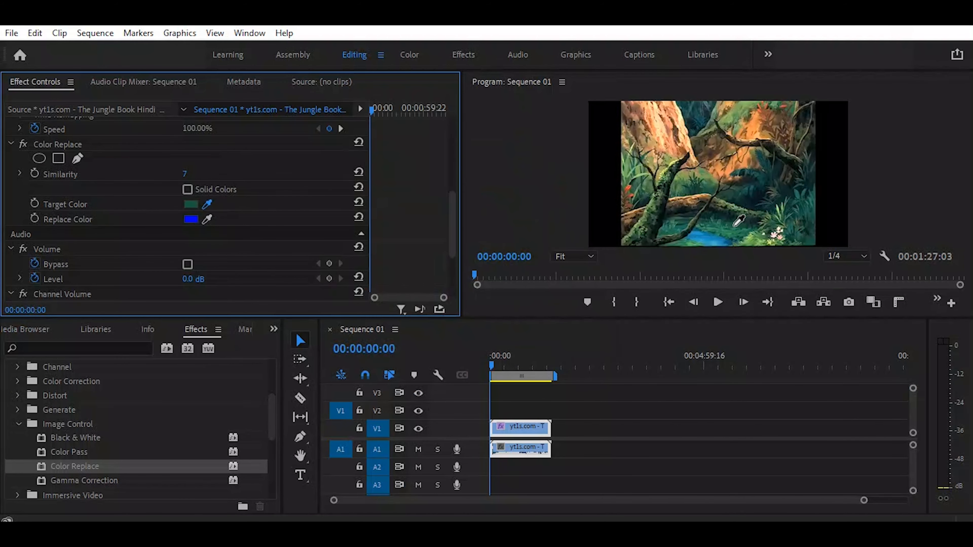
{"action": "left_click", "coordinate": [716, 237]}
{"action": "left_click", "coordinate": [194, 219]}
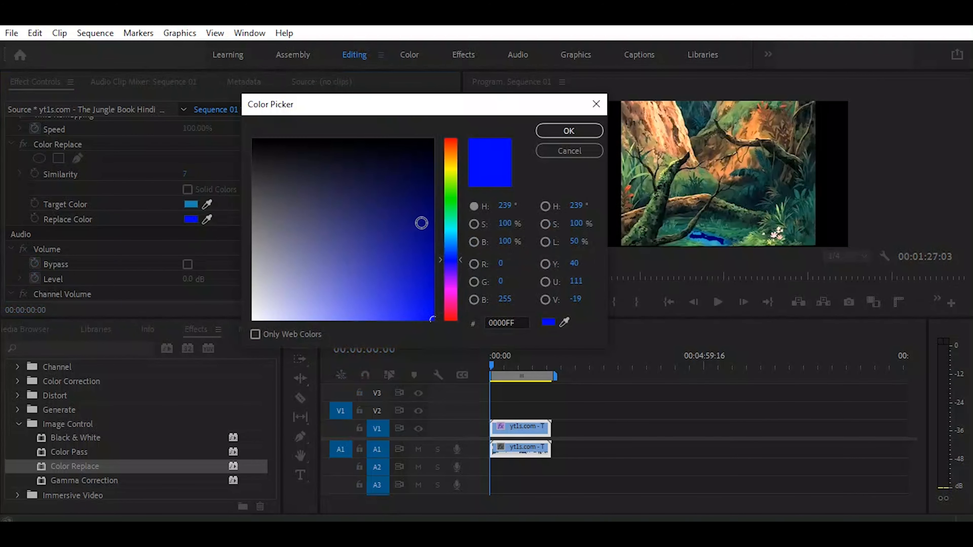
{"action": "left_click", "coordinate": [451, 210]}
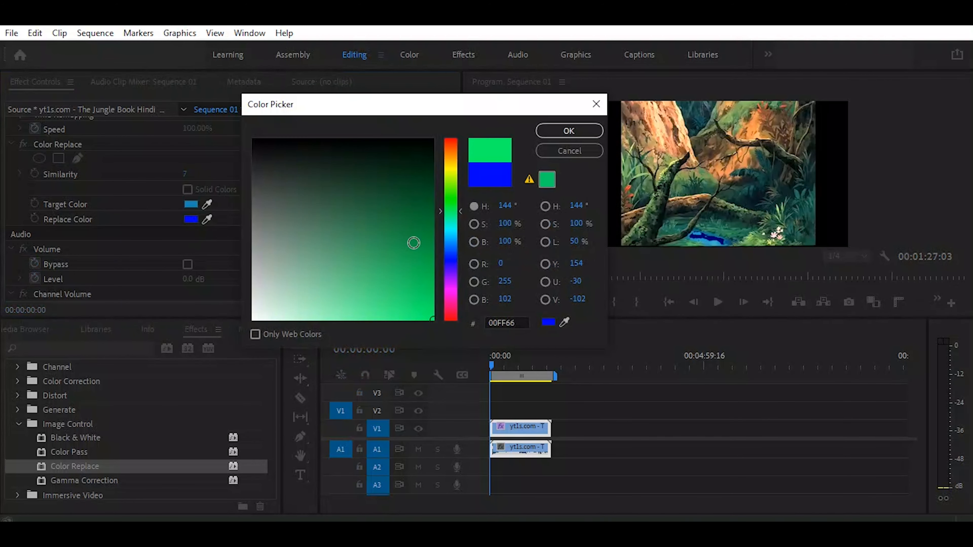
{"action": "left_click", "coordinate": [413, 242]}
{"action": "left_click", "coordinate": [424, 264]}
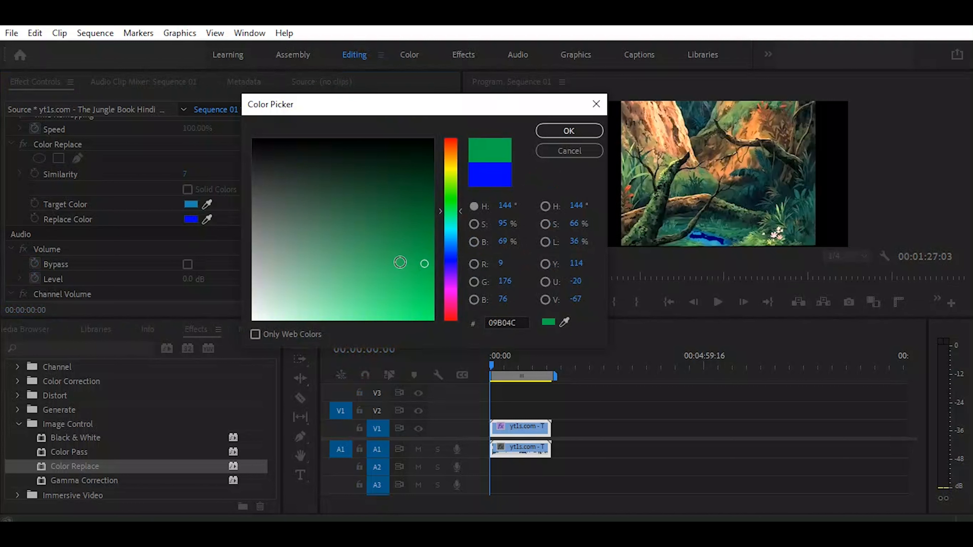
{"action": "left_click", "coordinate": [398, 254]}
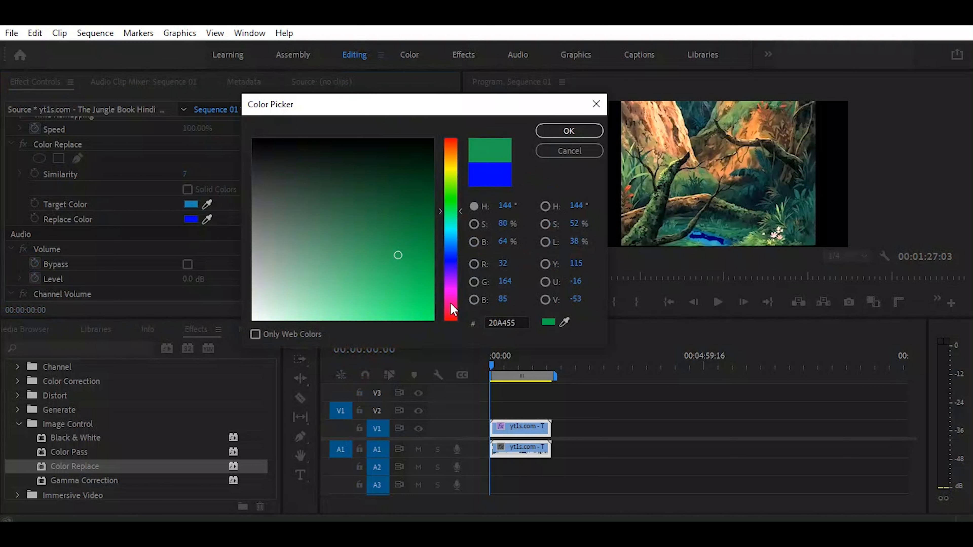
{"action": "left_click", "coordinate": [451, 283]}
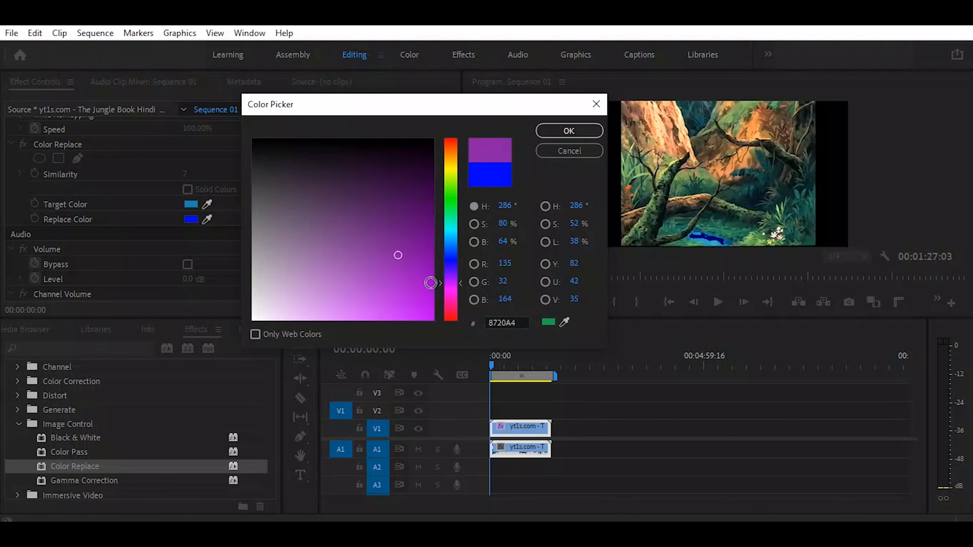
{"action": "left_click", "coordinate": [352, 248]}
{"action": "left_click", "coordinate": [350, 212]}
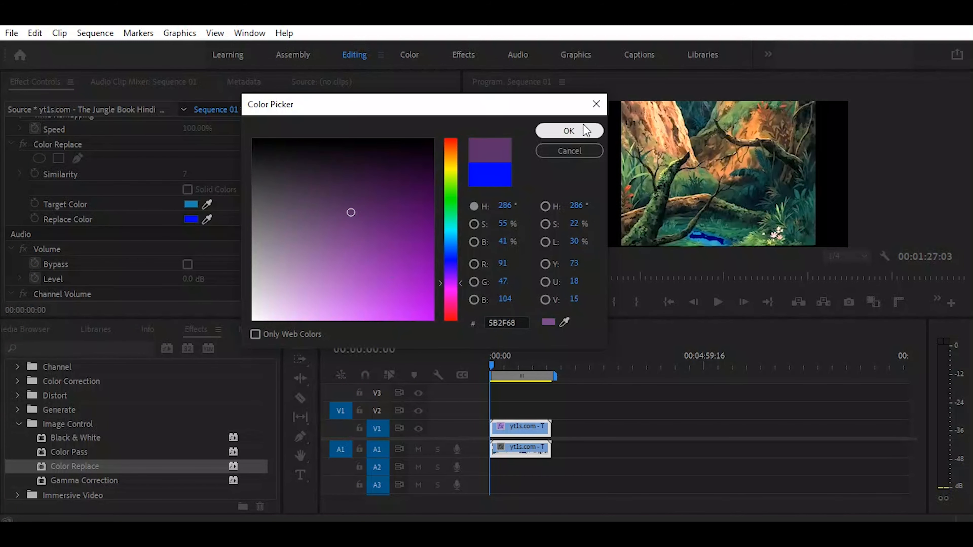
{"action": "left_click", "coordinate": [396, 293]}
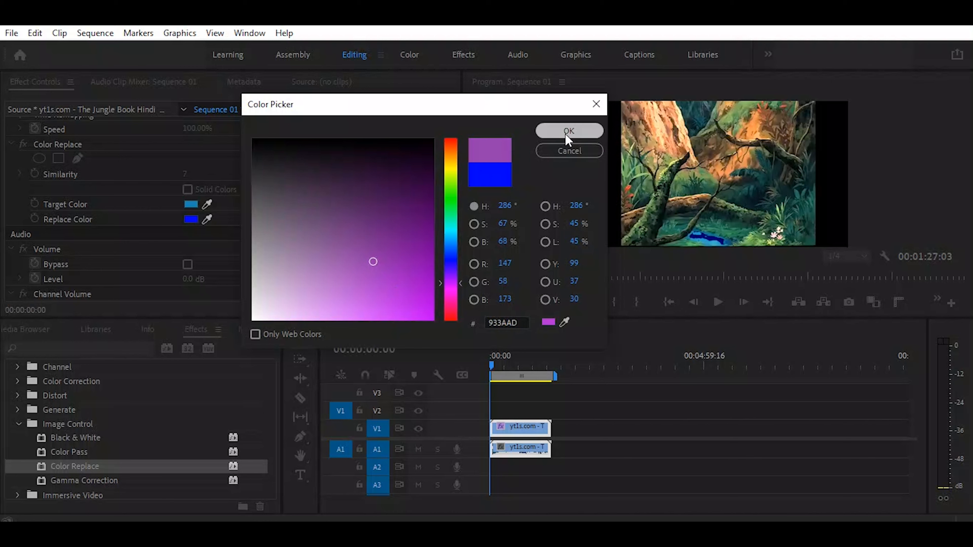
{"action": "left_click", "coordinate": [568, 131]}
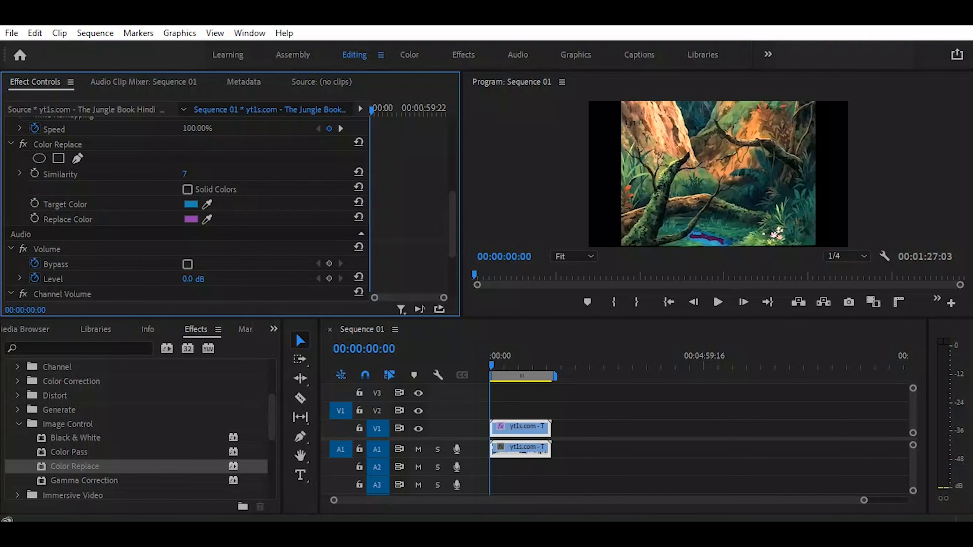
Step: Try Color Replace Similarity values of 29, 100 and 44 on the water, and settle on 27
{"action": "left_click_drag", "start_coordinate": [184, 174], "coordinate": [189, 173]}
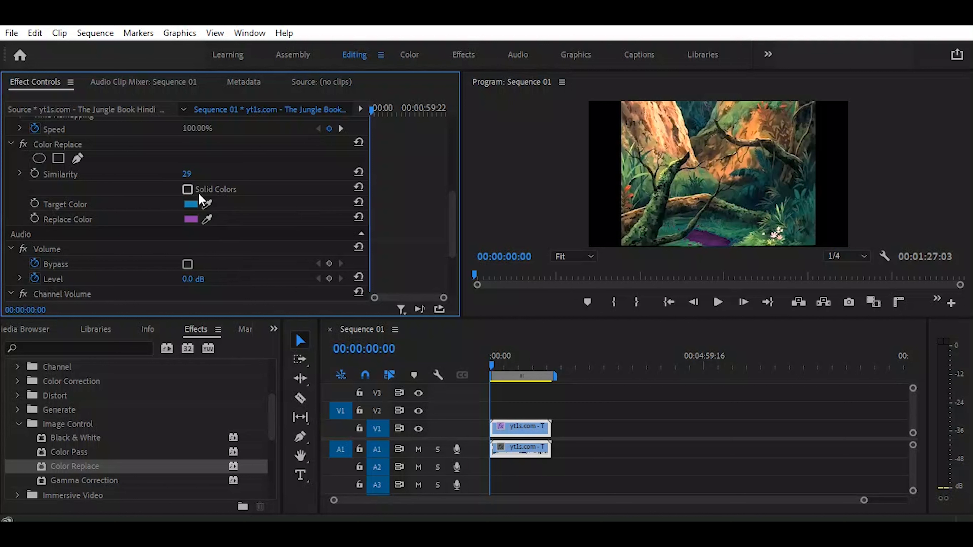
{"action": "left_click_drag", "start_coordinate": [187, 174], "coordinate": [226, 174]}
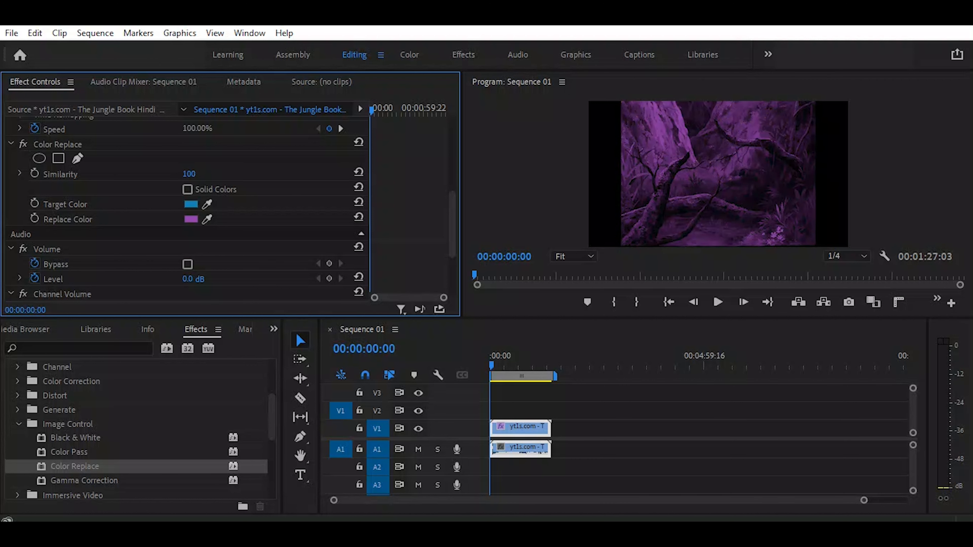
{"action": "left_click_drag", "start_coordinate": [226, 174], "coordinate": [205, 173]}
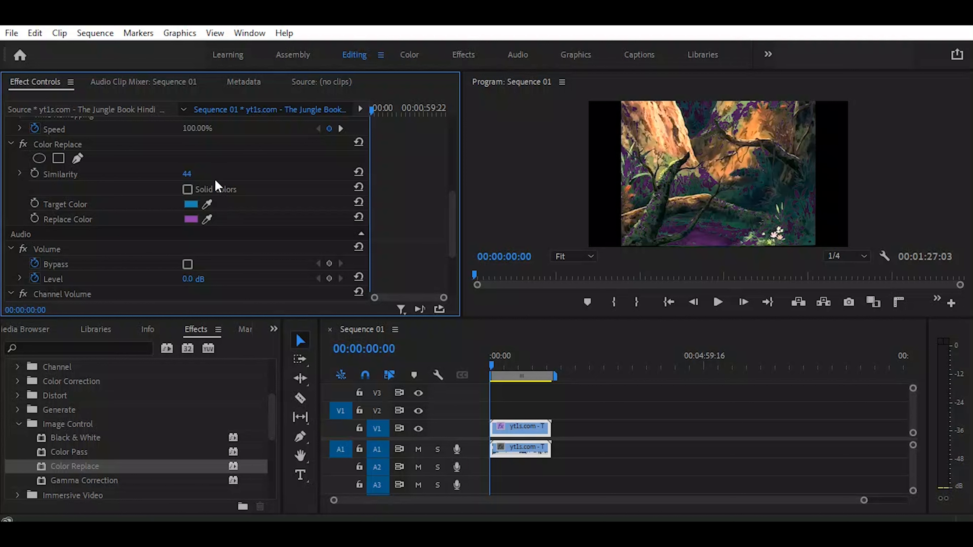
{"action": "mouse_move", "coordinate": [189, 176]}
{"action": "left_mouse_down"}
{"action": "mouse_move", "coordinate": [231, 175]}
{"action": "mouse_move", "coordinate": [172, 175]}
{"action": "left_mouse_up"}
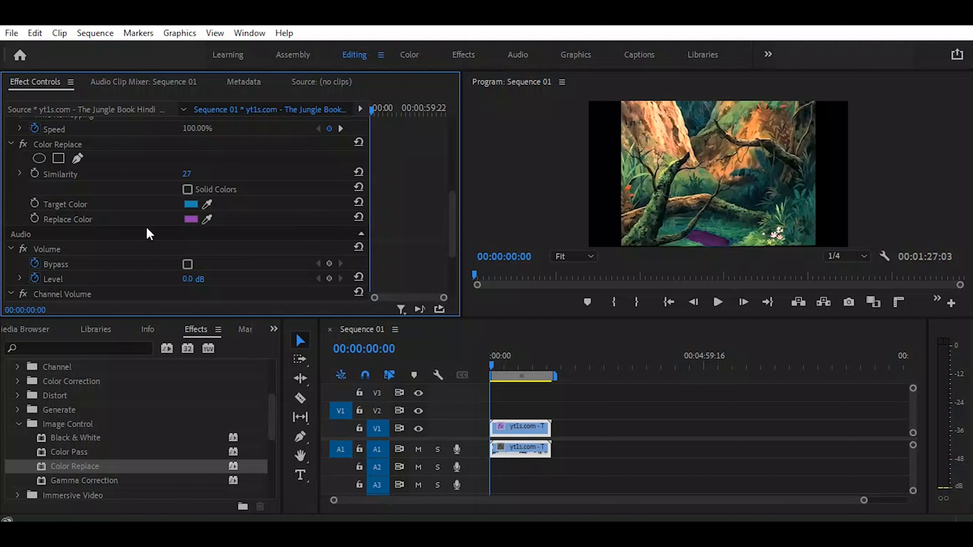
Step: Sample the dark green foliage in the preview as the Target Color and raise the Similarity to 58
{"action": "left_click", "coordinate": [206, 205]}
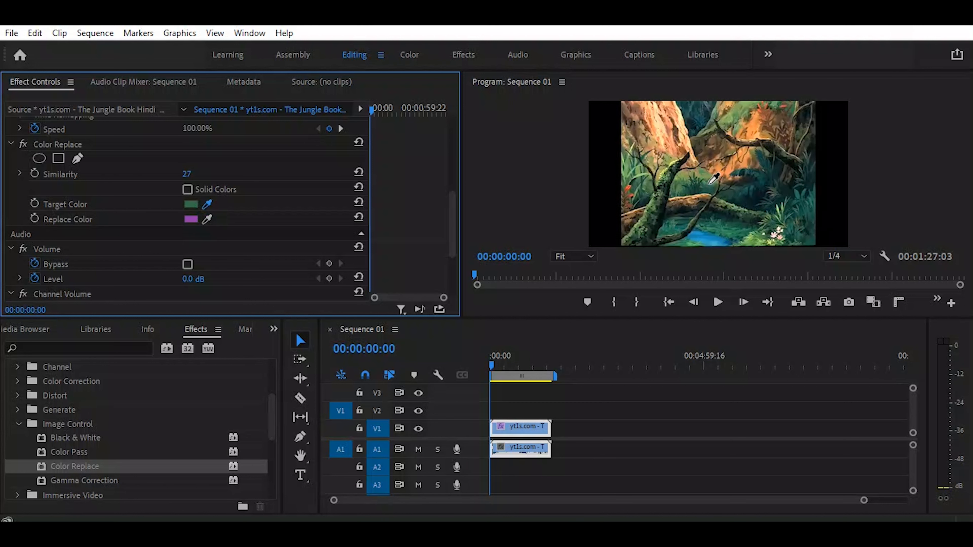
{"action": "left_click", "coordinate": [709, 185]}
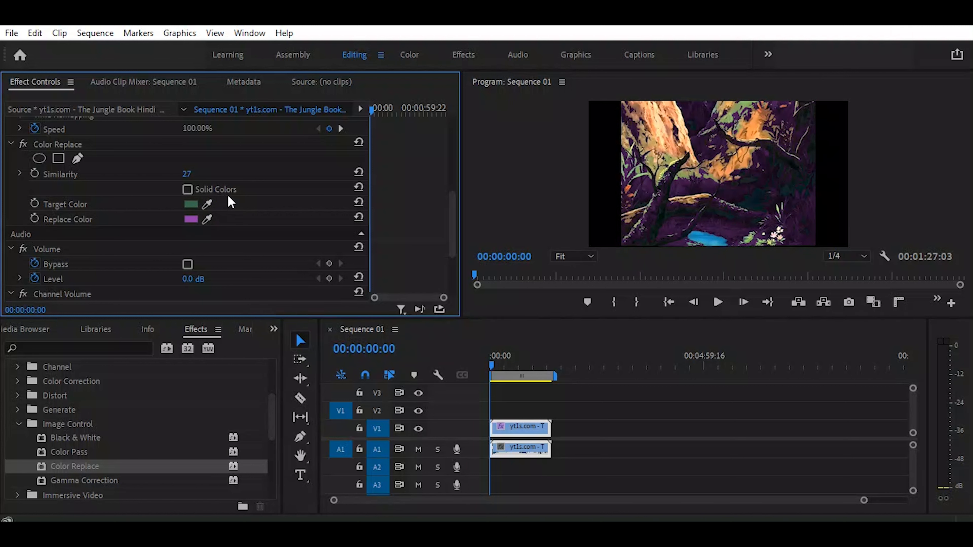
{"action": "left_click_drag", "start_coordinate": [188, 175], "coordinate": [196, 174]}
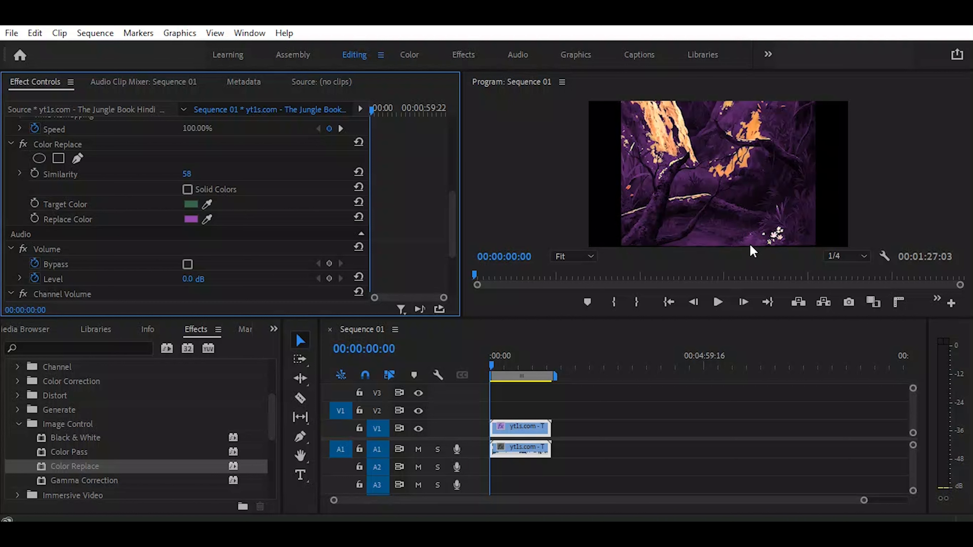
Step: Compare Solid Colors on and off, try Similarity at 100, and finish with Similarity 43 and Solid Colors off
{"action": "left_click", "coordinate": [187, 189]}
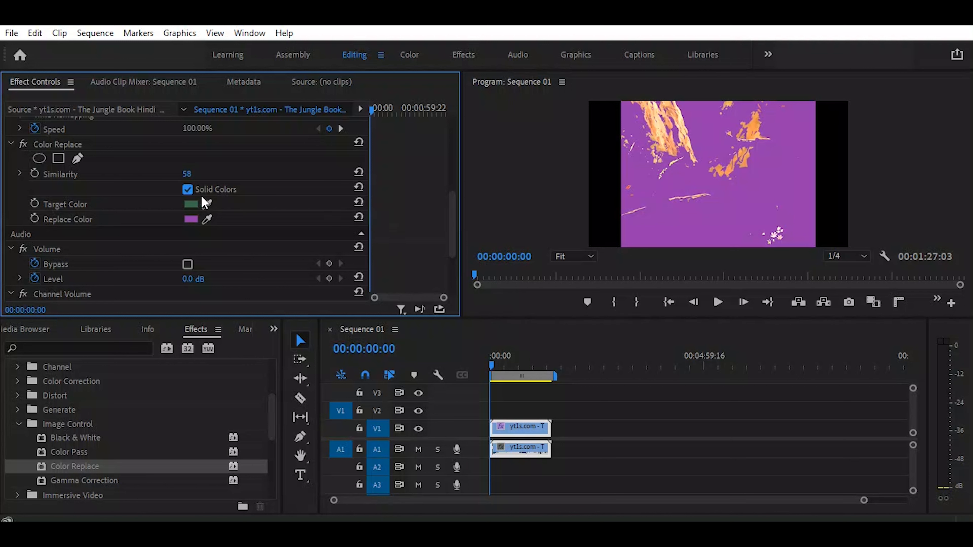
{"action": "left_click", "coordinate": [187, 189]}
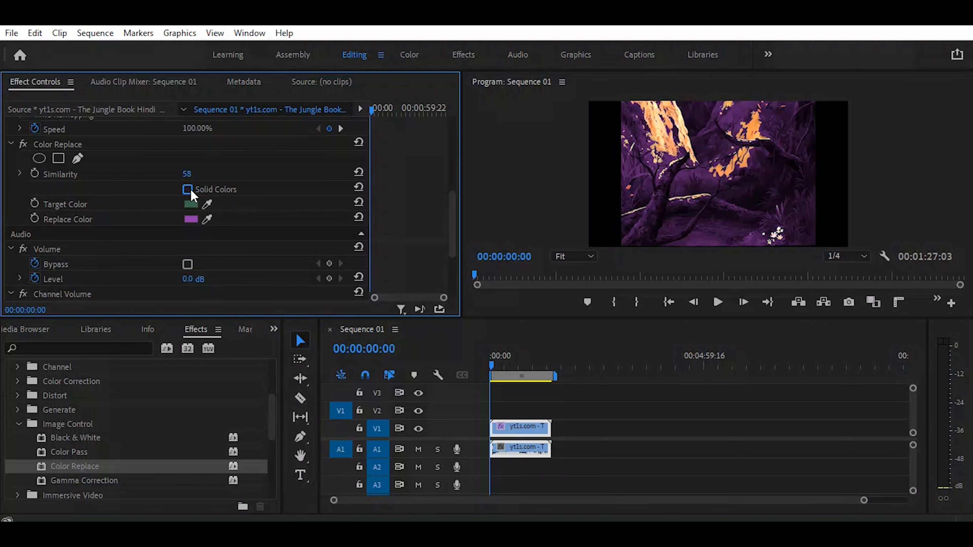
{"action": "left_click", "coordinate": [191, 192]}
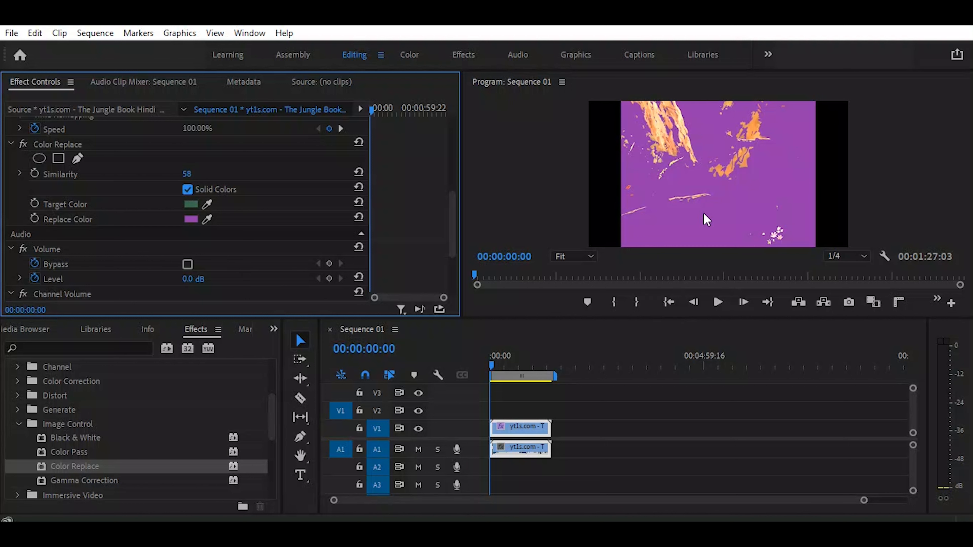
{"action": "left_click_drag", "start_coordinate": [187, 173], "coordinate": [222, 173]}
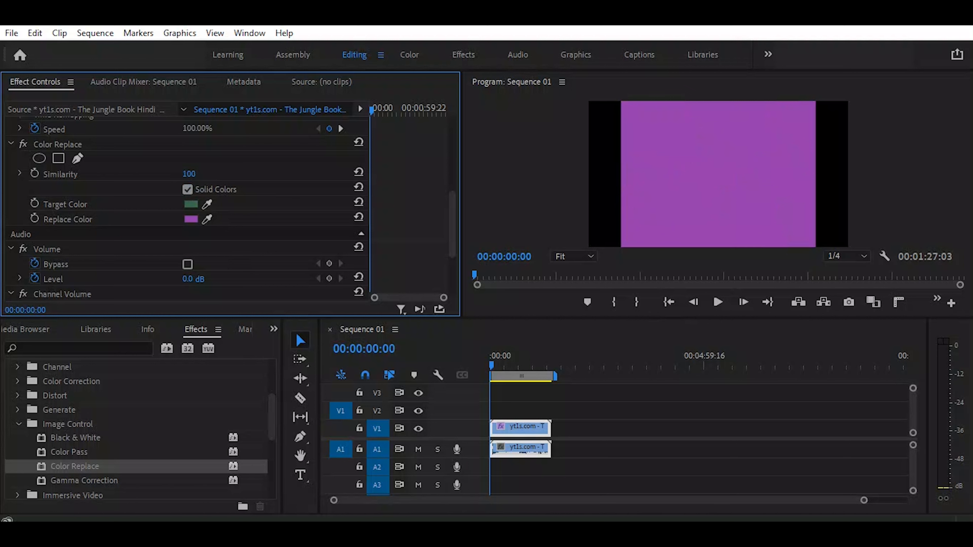
{"action": "left_click_drag", "start_coordinate": [222, 174], "coordinate": [182, 174]}
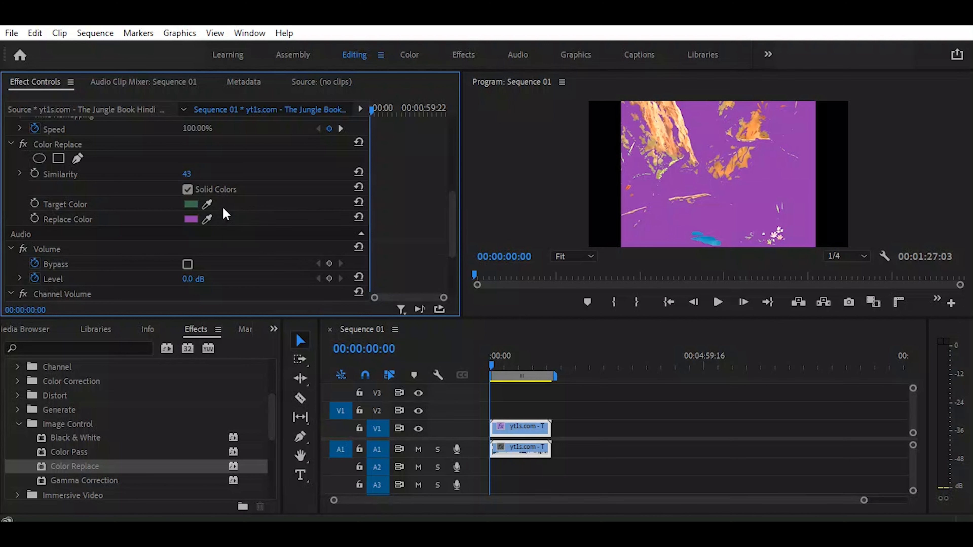
{"action": "left_click", "coordinate": [189, 190]}
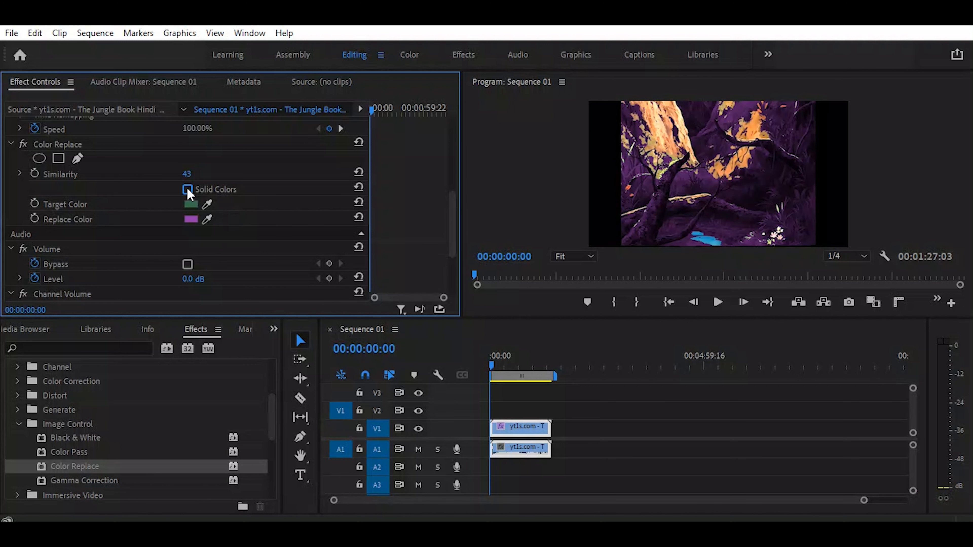